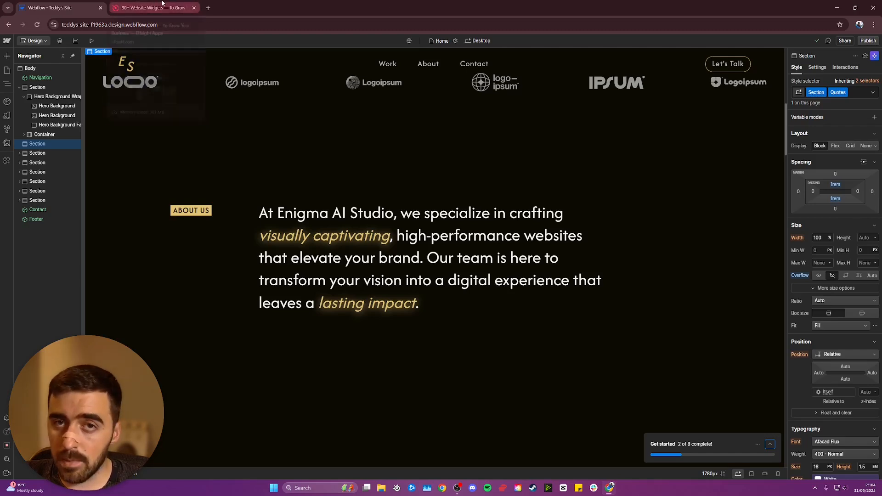
# Switch to the Elfsight website and start creating a free Instagram Feed widget
pyautogui.click(162, 3)
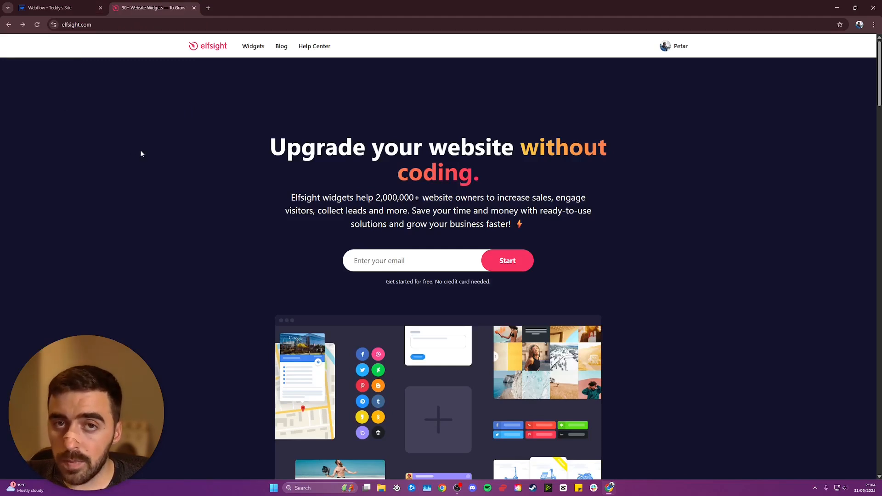
pyautogui.moveTo(243, 45)
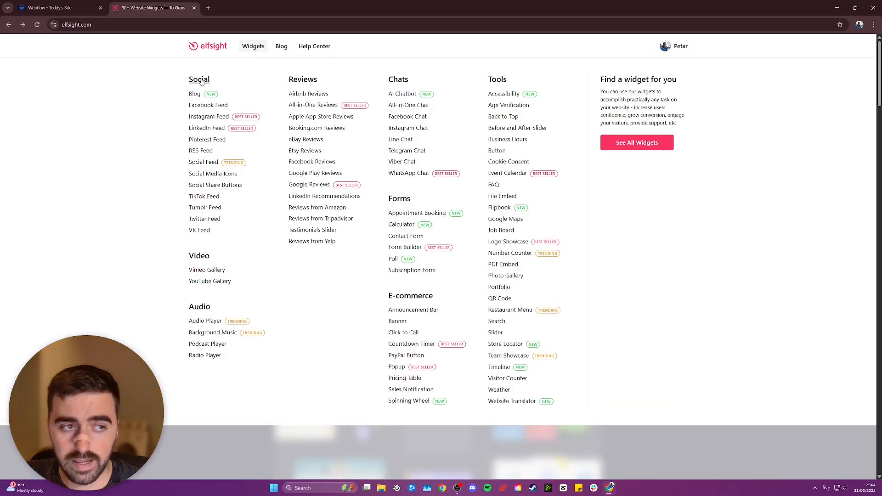
pyautogui.click(209, 117)
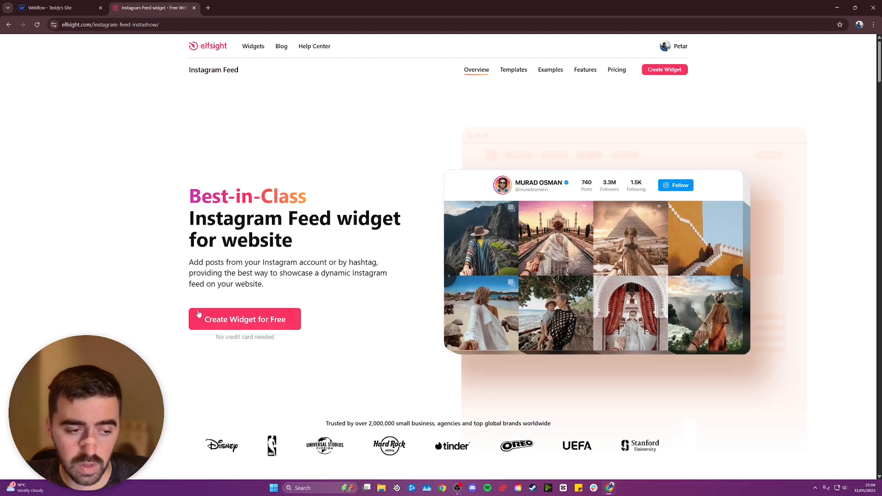
pyautogui.click(255, 317)
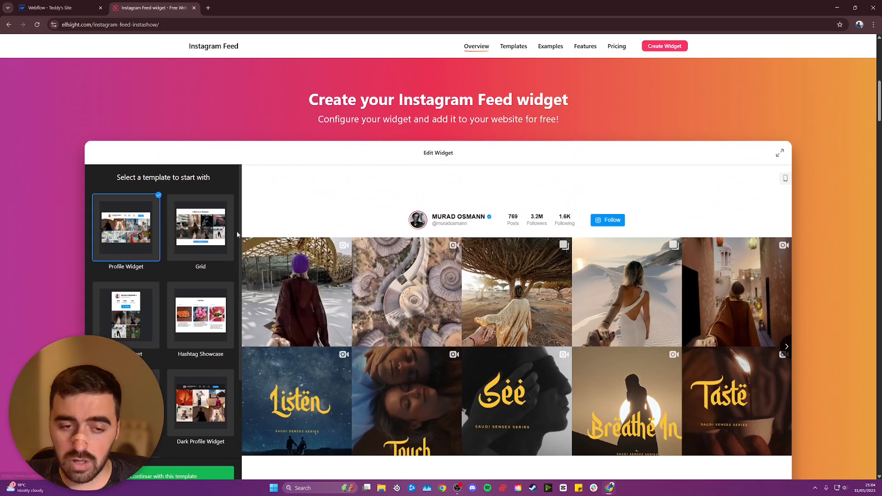
# Preview the Profile Widget template in mobile and desktop view and continue with this template
pyautogui.scroll(-1, 245, 165)
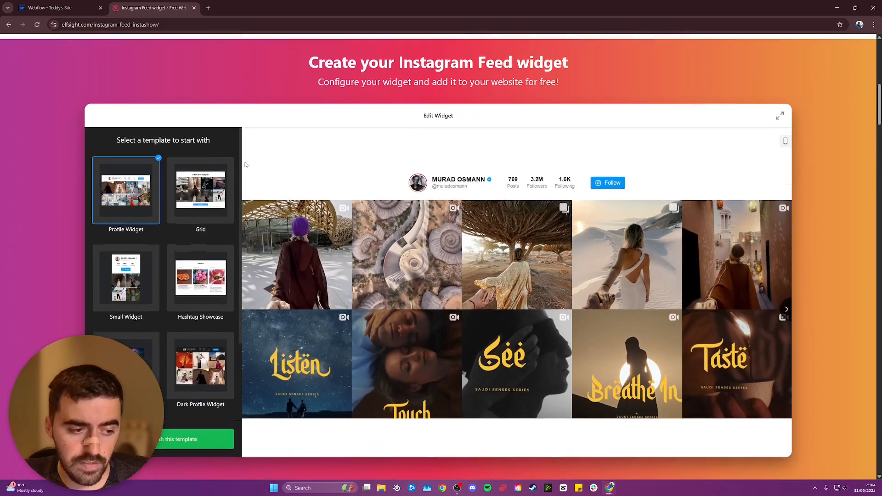
pyautogui.scroll(-1, 157, 242)
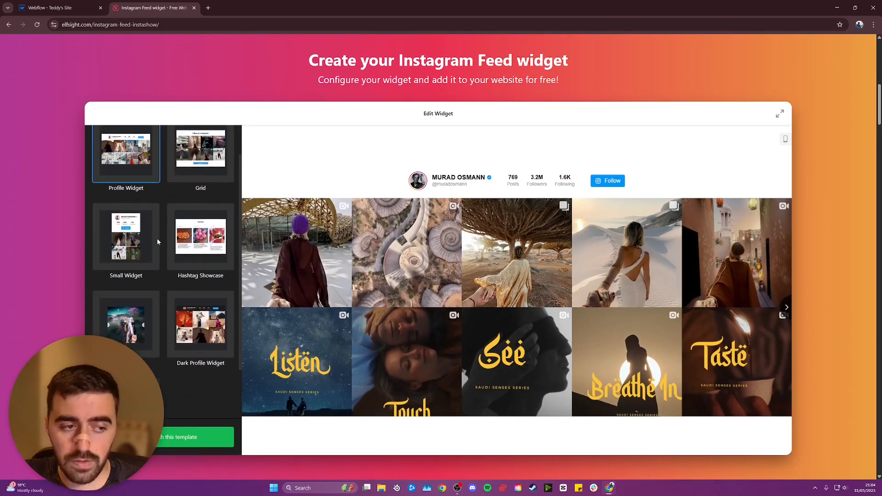
pyautogui.scroll(1, 157, 241)
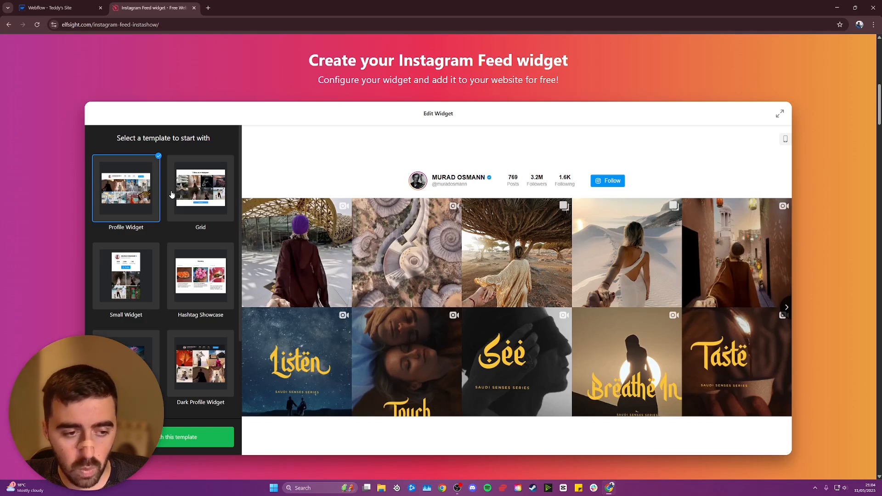
pyautogui.click(786, 139)
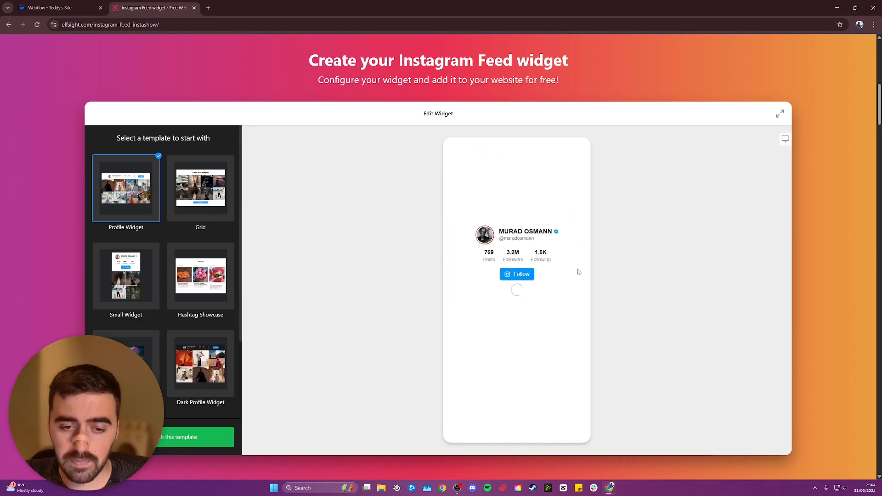
pyautogui.click(786, 139)
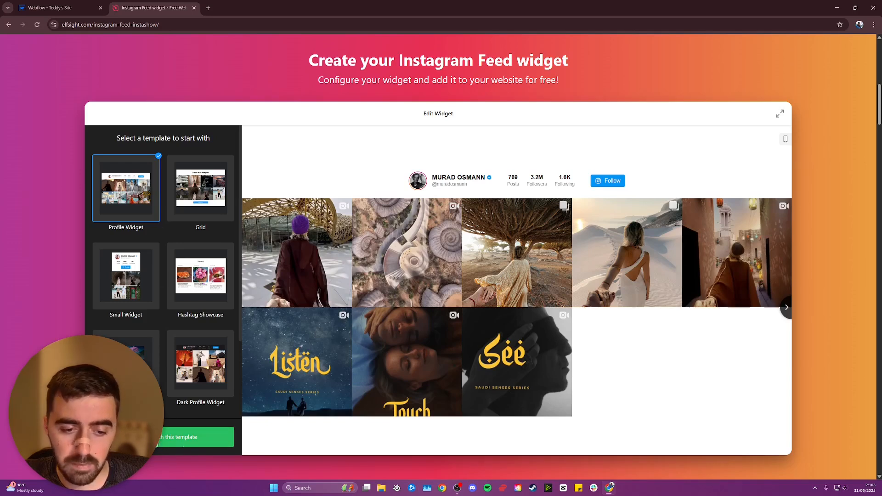
pyautogui.click(185, 438)
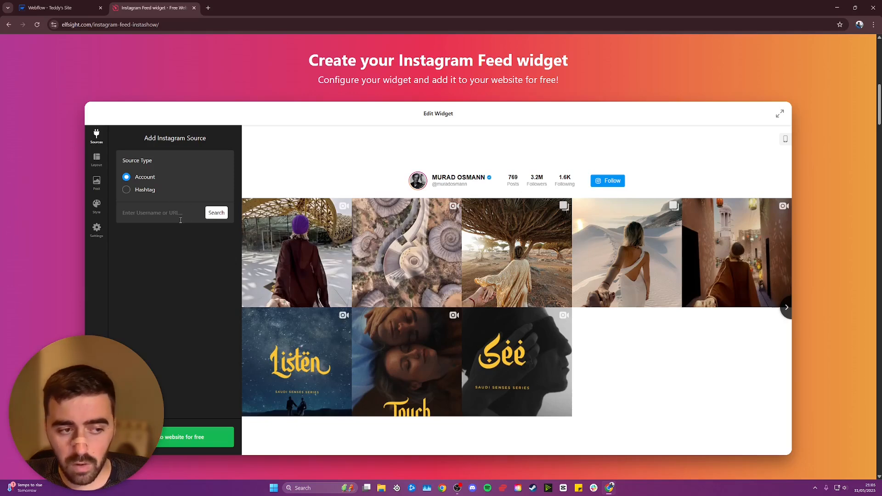
# Add the Instagram account nike as the feed's source, keeping the source type on Account
pyautogui.click(145, 191)
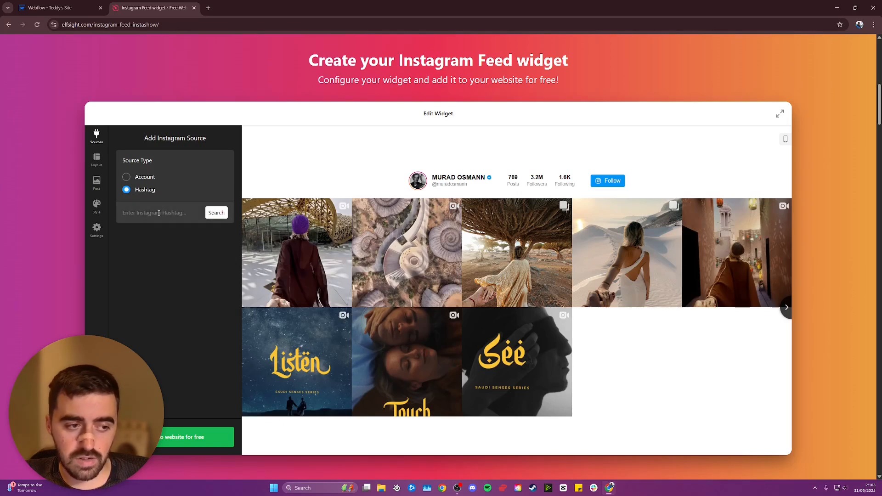
pyautogui.click(138, 181)
pyautogui.click(159, 219)
pyautogui.write('nike')
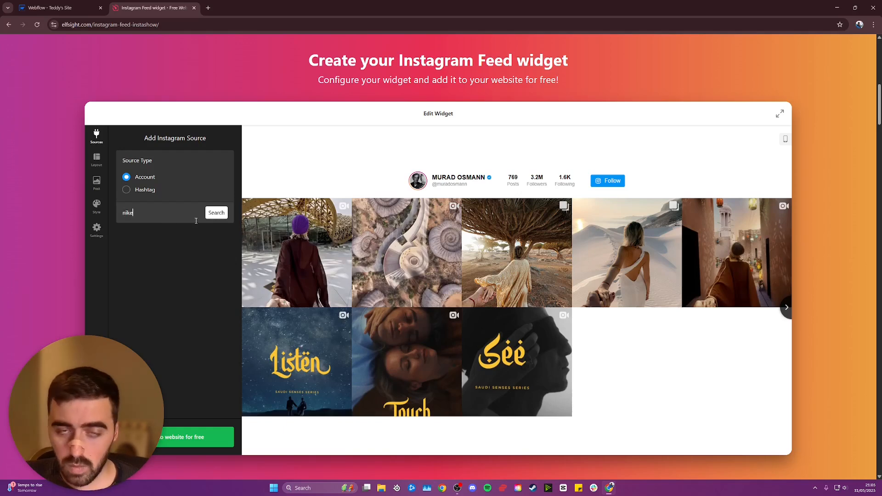
pyautogui.click(219, 214)
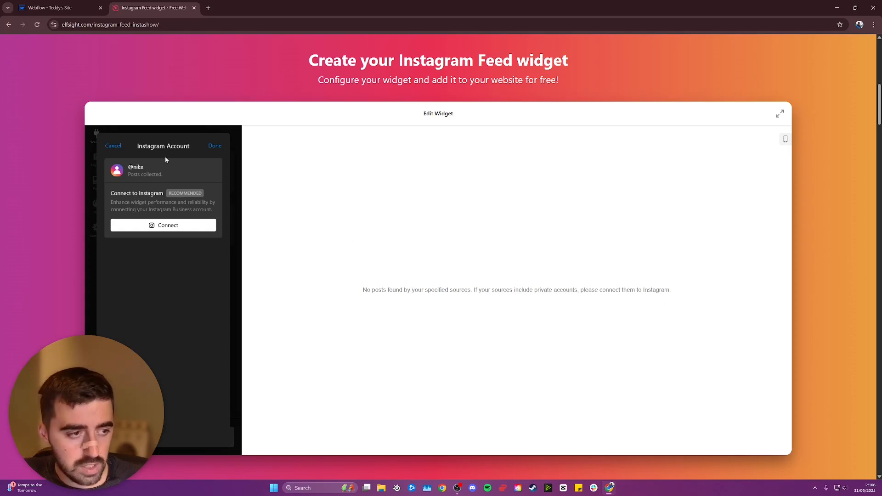
pyautogui.click(113, 145)
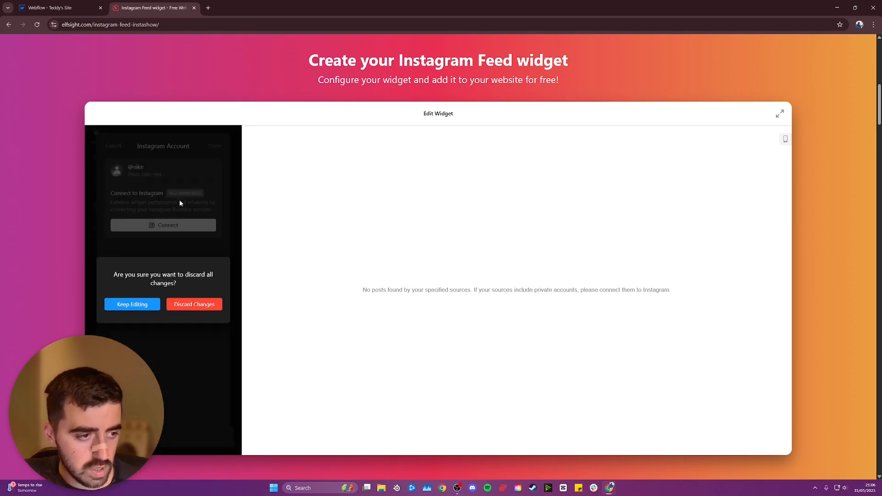
pyautogui.click(189, 305)
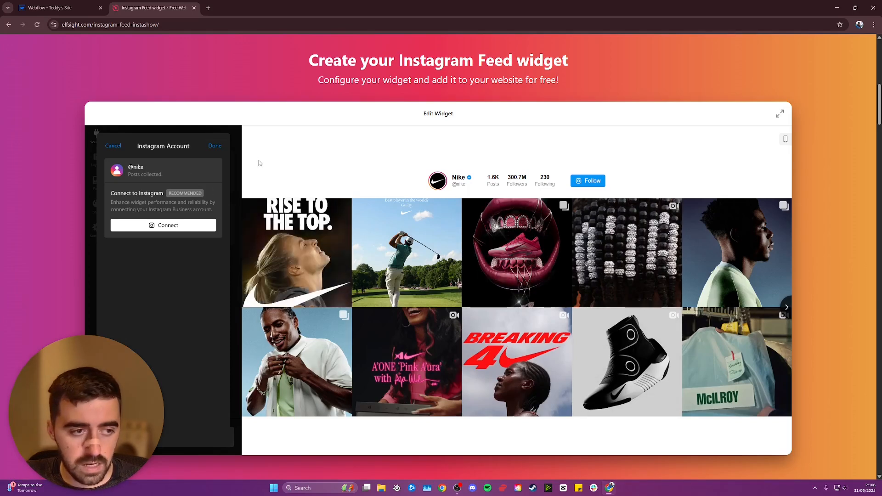
pyautogui.click(215, 146)
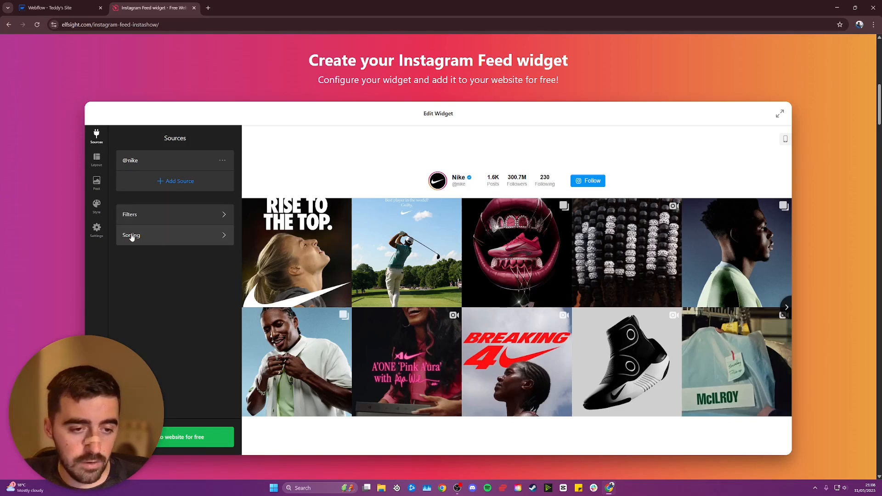
# Try sorting the feed by source list position and set it back to publication date
pyautogui.click(175, 237)
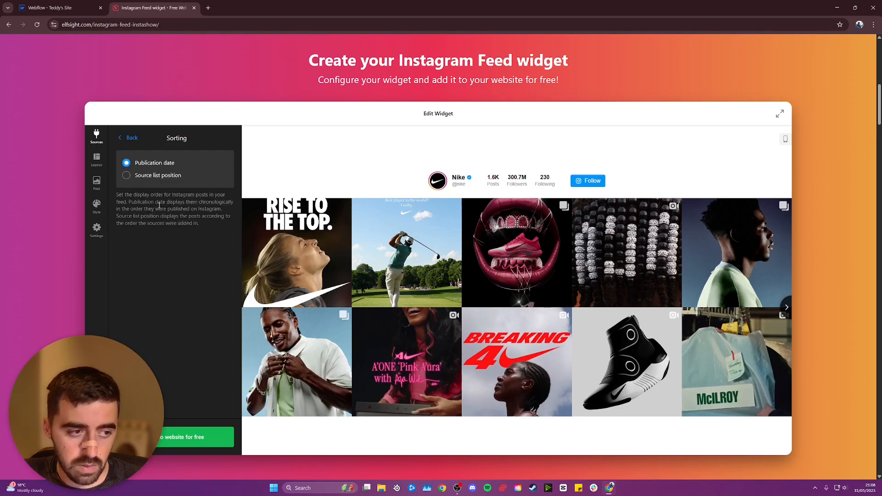
pyautogui.click(177, 176)
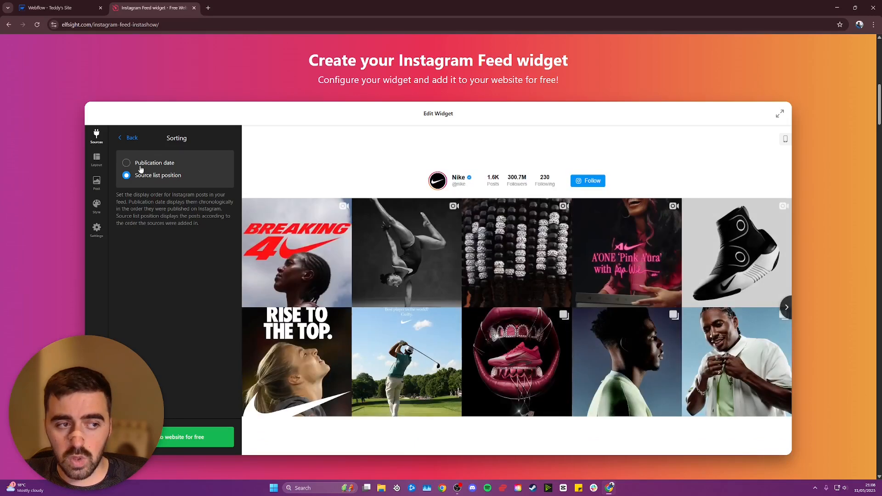
pyautogui.click(151, 166)
pyautogui.click(131, 138)
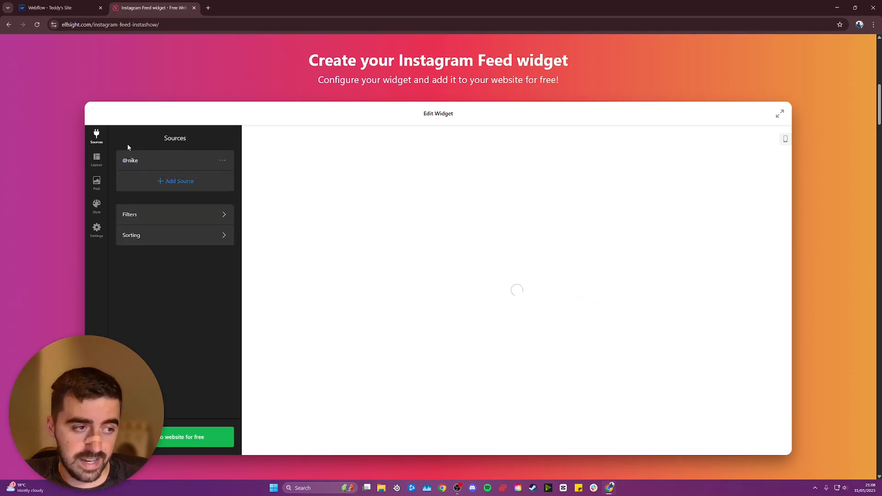
# Review the feed's post filters and the widget's layout, post, style and general settings options
pyautogui.click(147, 215)
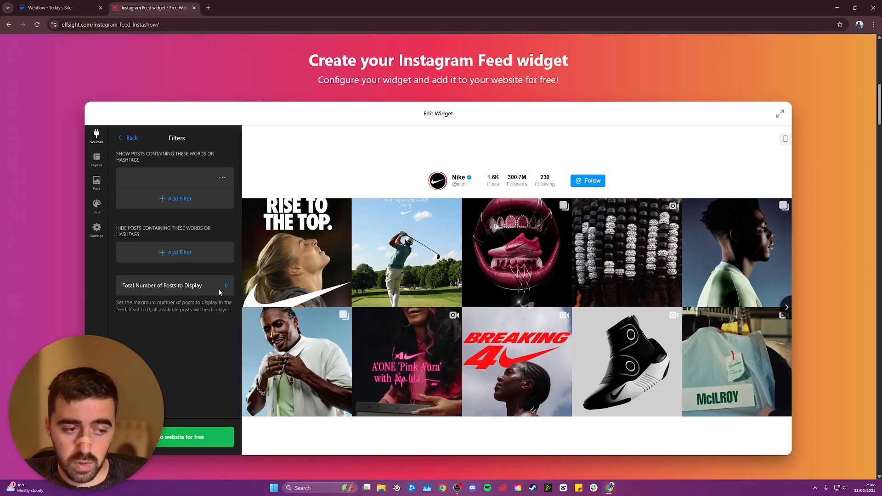
pyautogui.scroll(1, 146, 174)
pyautogui.scroll(-1, 133, 152)
pyautogui.click(129, 137)
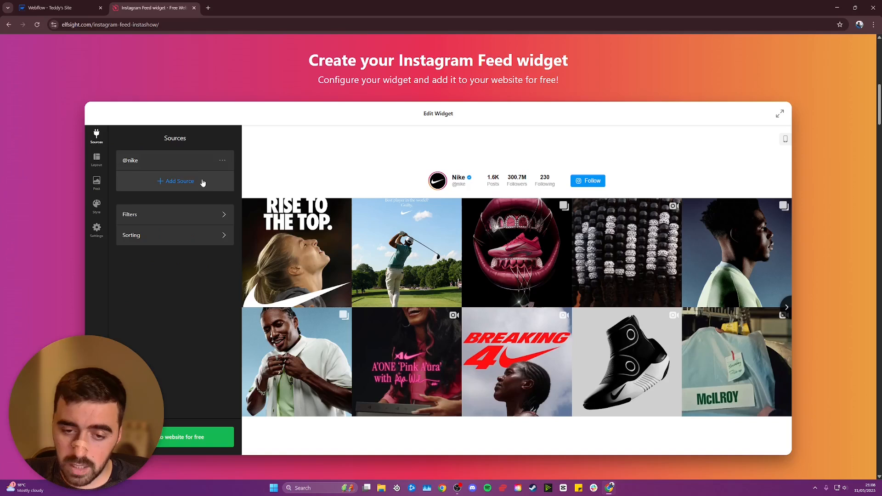
pyautogui.click(101, 158)
pyautogui.click(101, 181)
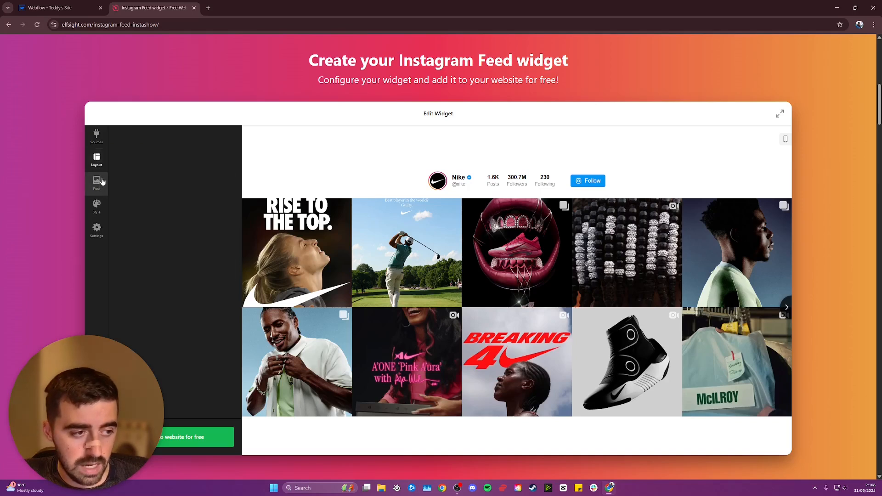
pyautogui.click(97, 206)
pyautogui.click(97, 232)
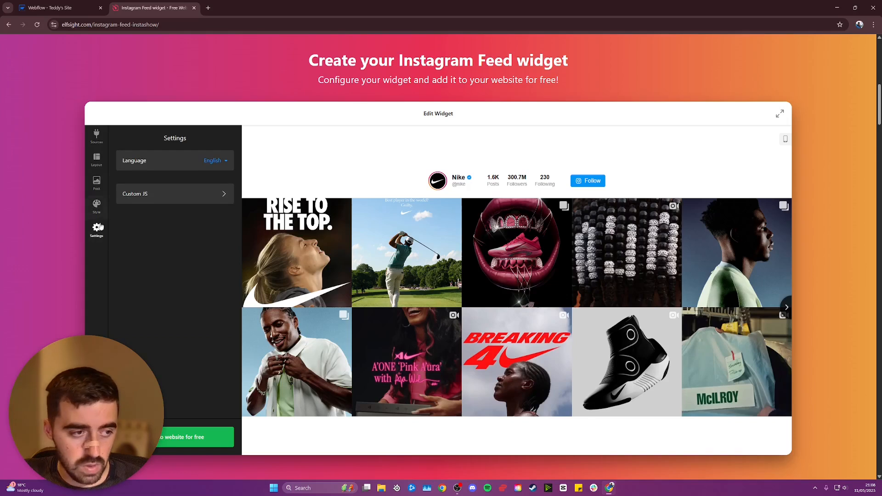
# Try the Grid layout in the preview, return to the Slider layout and page through its posts
pyautogui.click(97, 160)
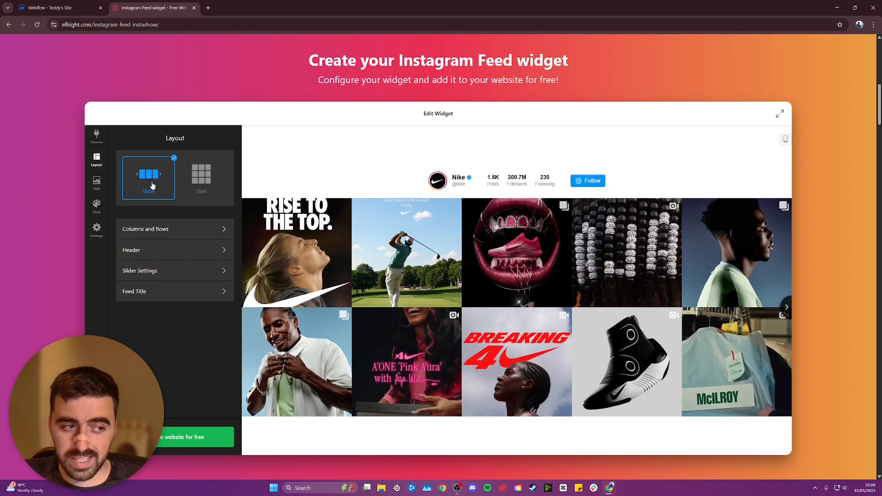
pyautogui.click(197, 181)
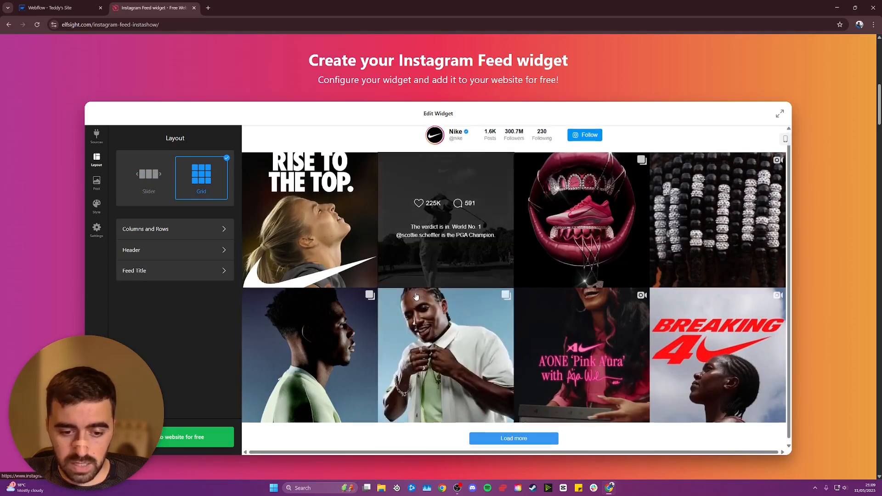
pyautogui.scroll(-5, 508, 403)
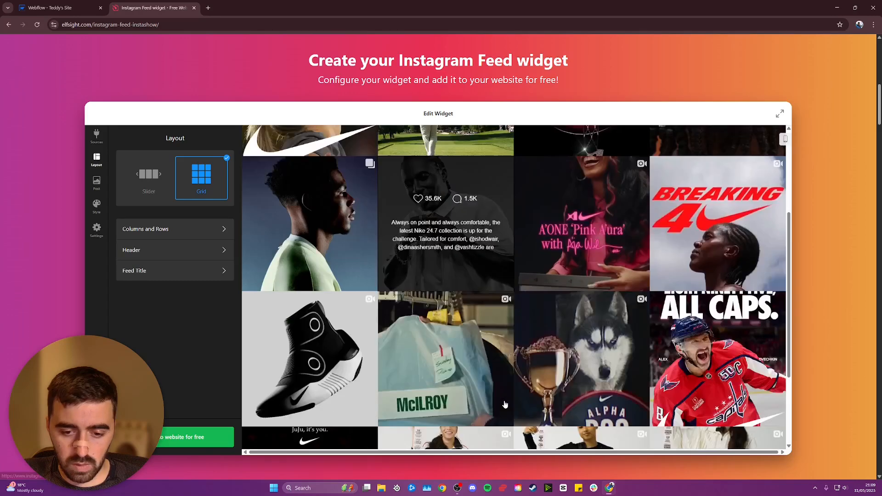
pyautogui.scroll(-5, 509, 403)
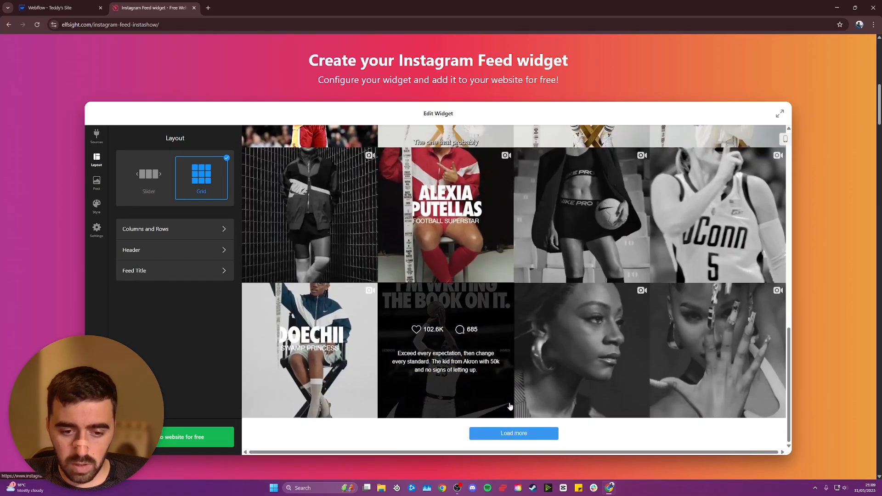
pyautogui.scroll(10, 427, 361)
pyautogui.scroll(-10, 427, 360)
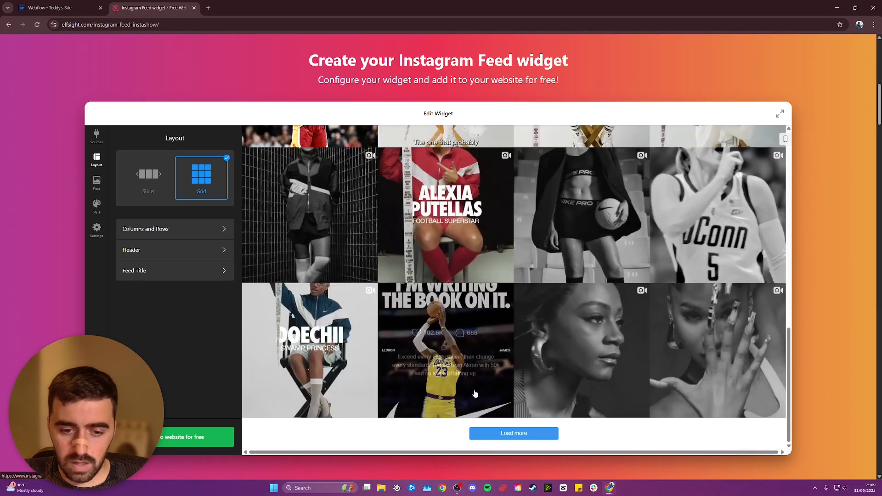
pyautogui.scroll(6, 551, 243)
pyautogui.scroll(5, 550, 243)
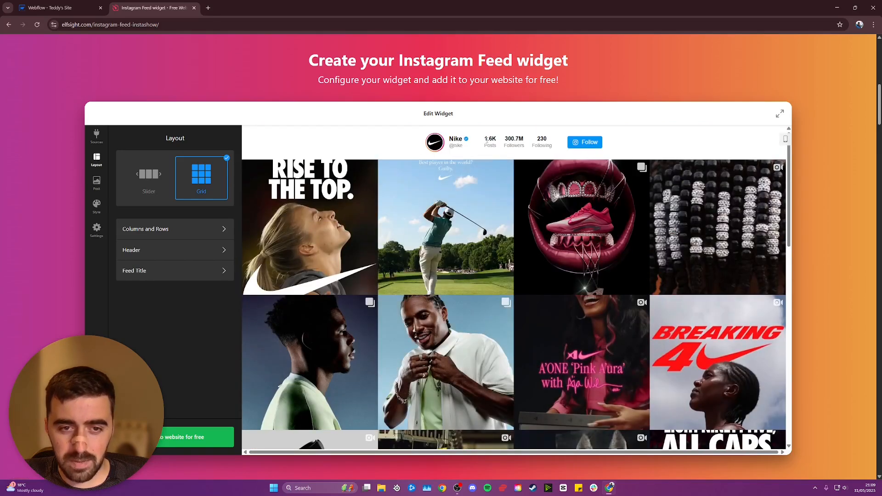
pyautogui.click(159, 180)
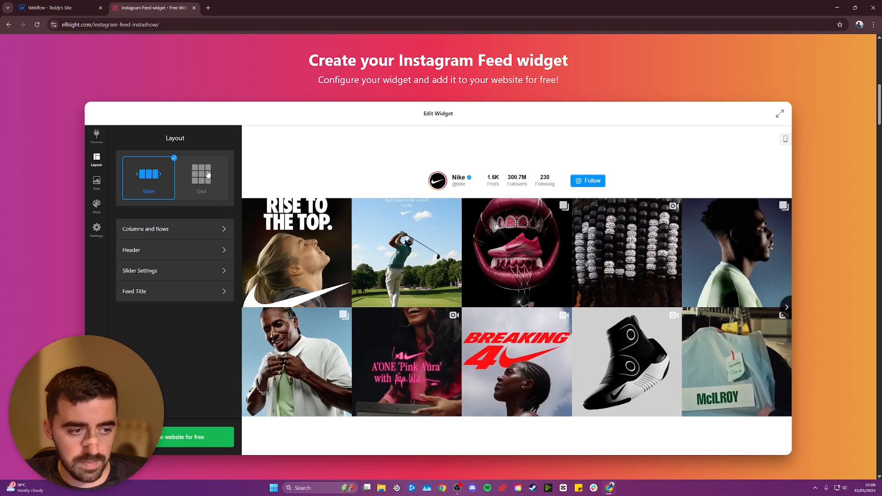
pyautogui.click(787, 308)
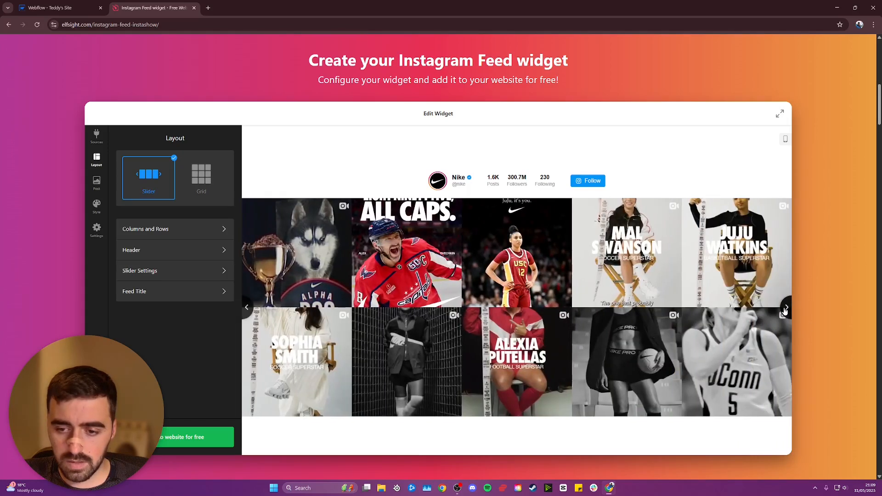
pyautogui.click(787, 308)
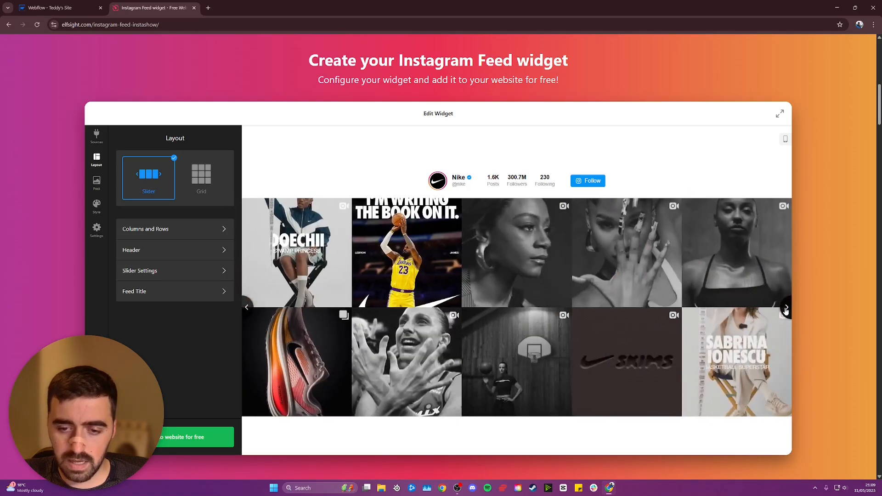
# Try hiding the profile picture in the widget's header and show it again
pyautogui.click(216, 255)
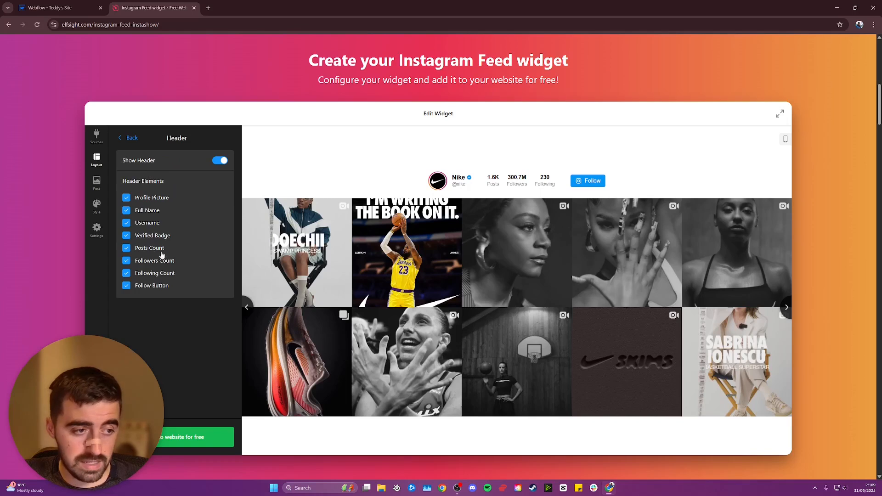
pyautogui.click(126, 199)
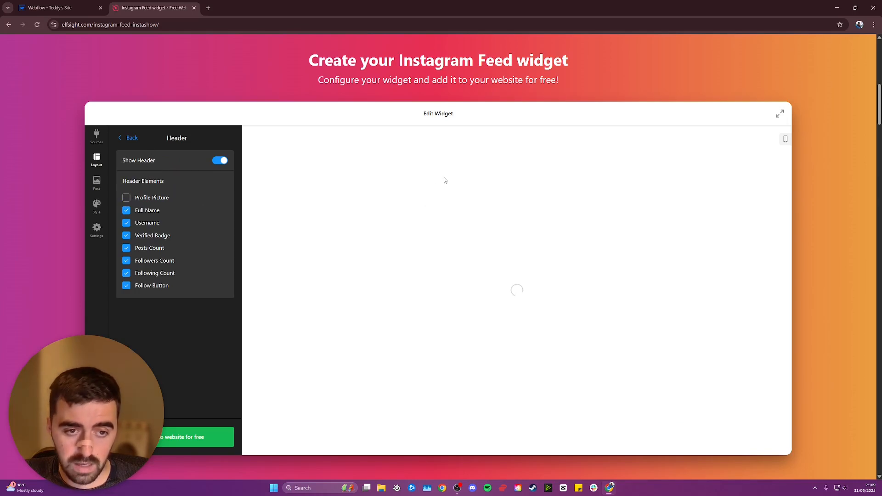
pyautogui.click(126, 197)
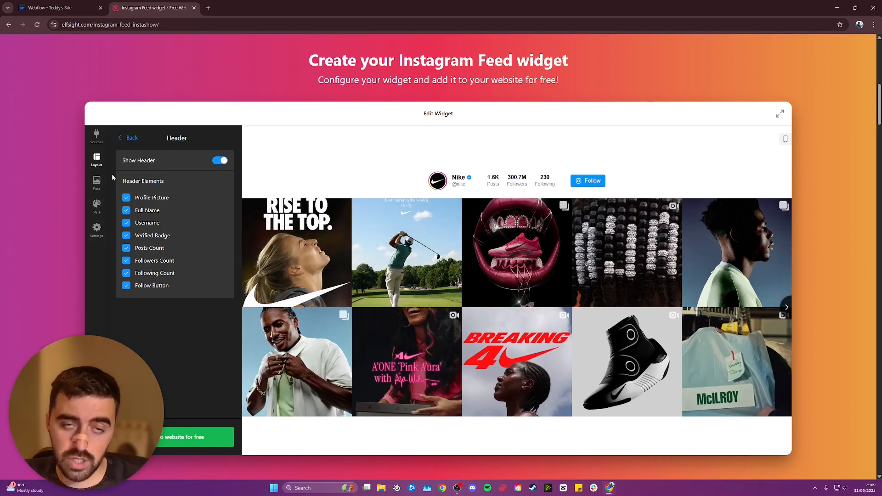
# Leave the header settings, add the Instagram Feed widget to the website for free and publish it
pyautogui.click(131, 138)
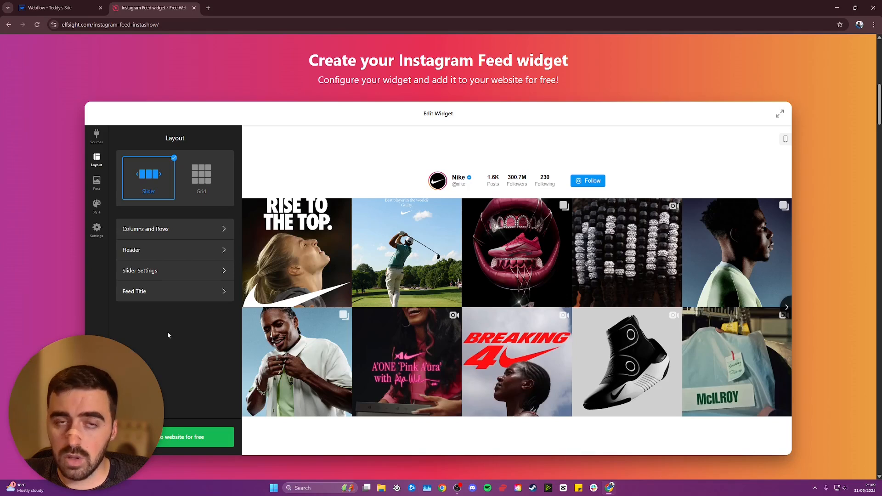
pyautogui.click(202, 438)
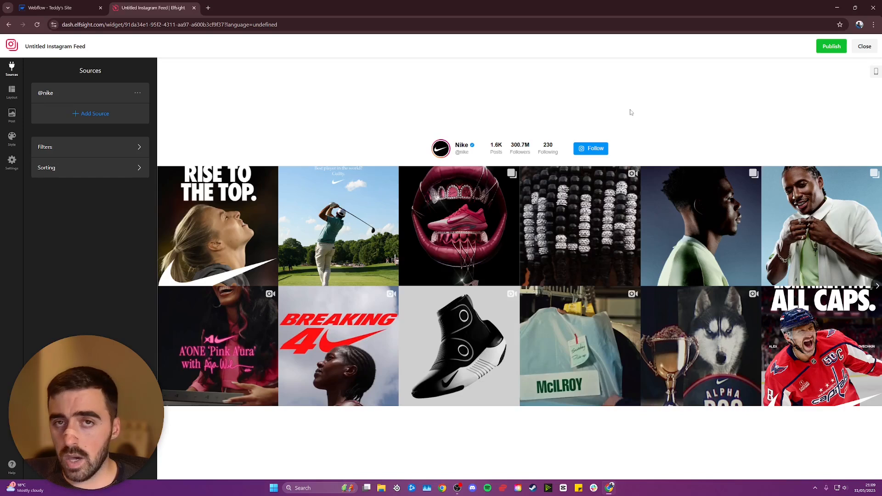
pyautogui.click(832, 48)
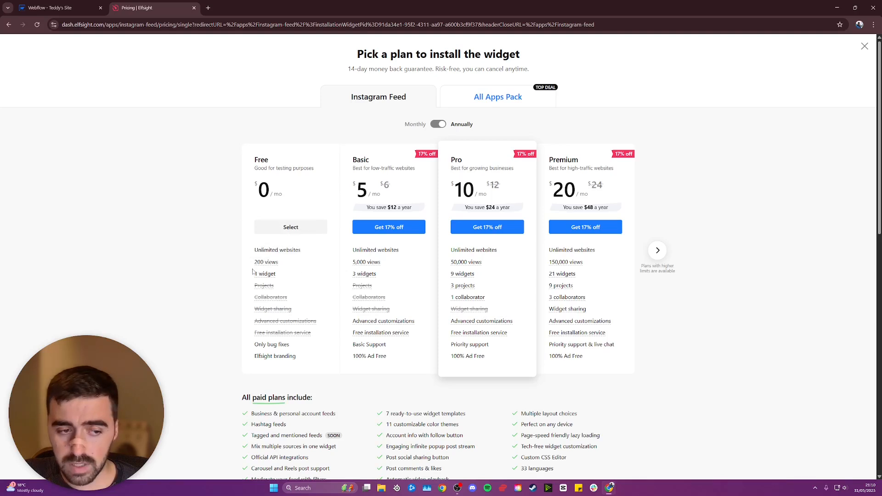
# Review the Instagram Feed plans, including the Enterprise tiers, comparing monthly and annual billing, and return to the cheaper plans
pyautogui.moveTo(271, 267)
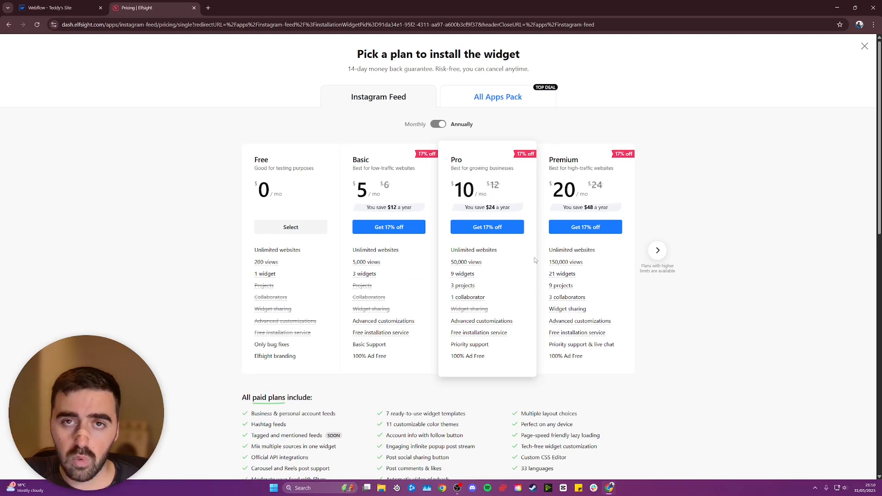
pyautogui.click(657, 253)
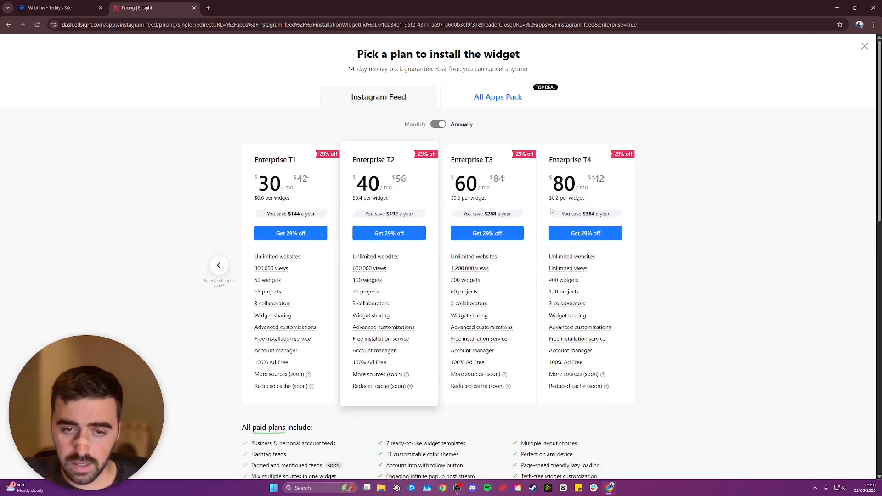
pyautogui.click(440, 125)
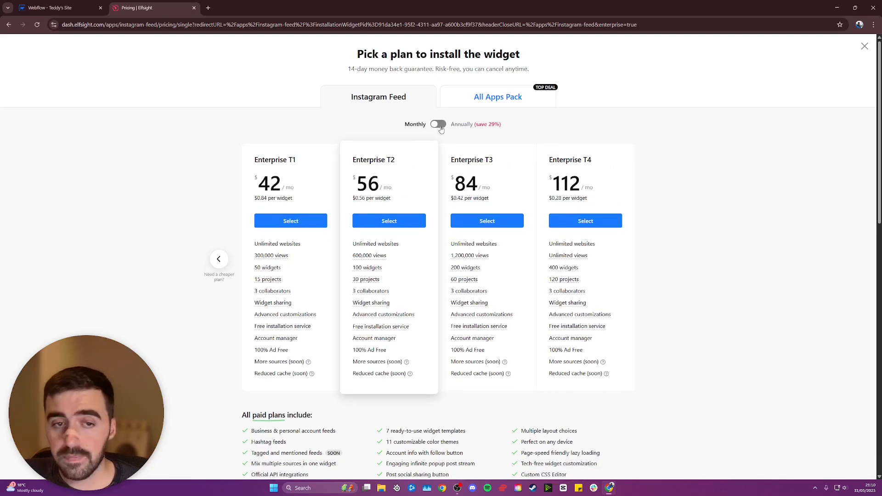
pyautogui.click(439, 125)
pyautogui.click(439, 125)
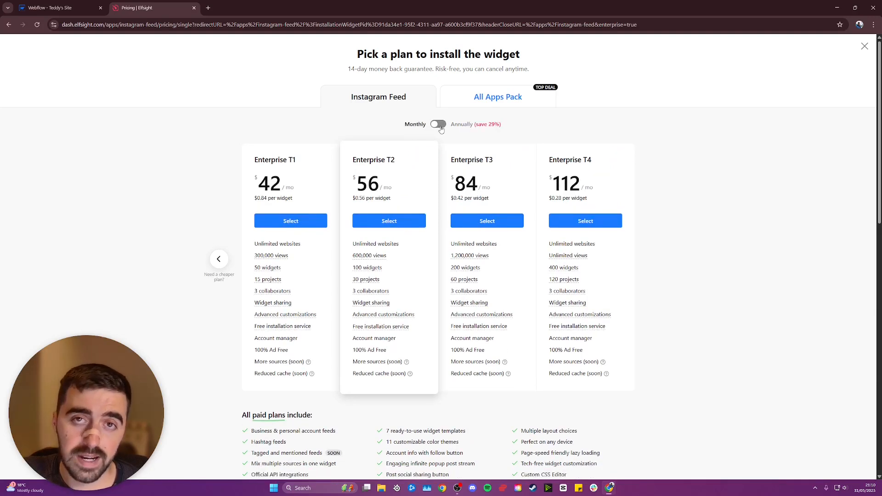
pyautogui.click(439, 125)
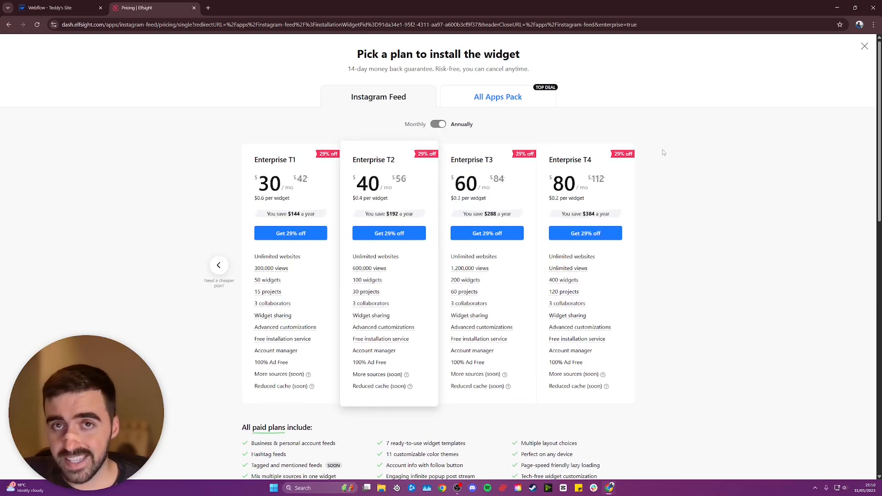
pyautogui.click(219, 265)
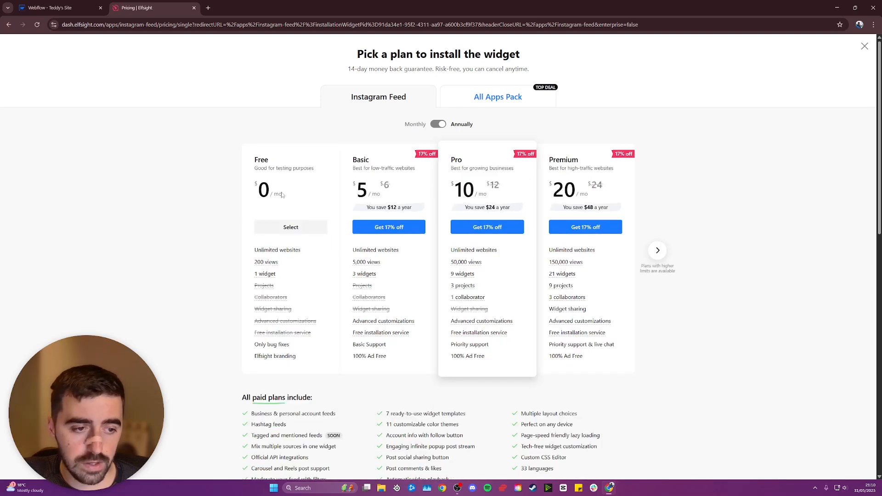
# Select the Free plan and copy the Instagram Feed widget's embed code
pyautogui.click(293, 232)
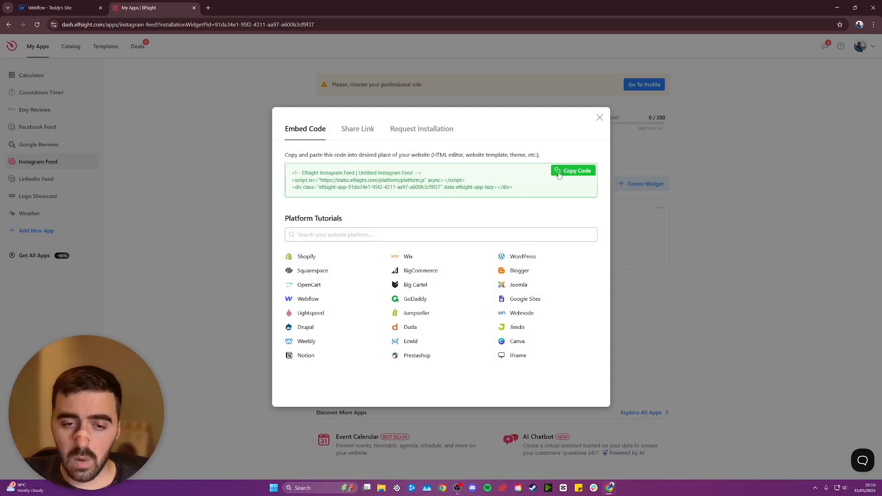
pyautogui.click(582, 171)
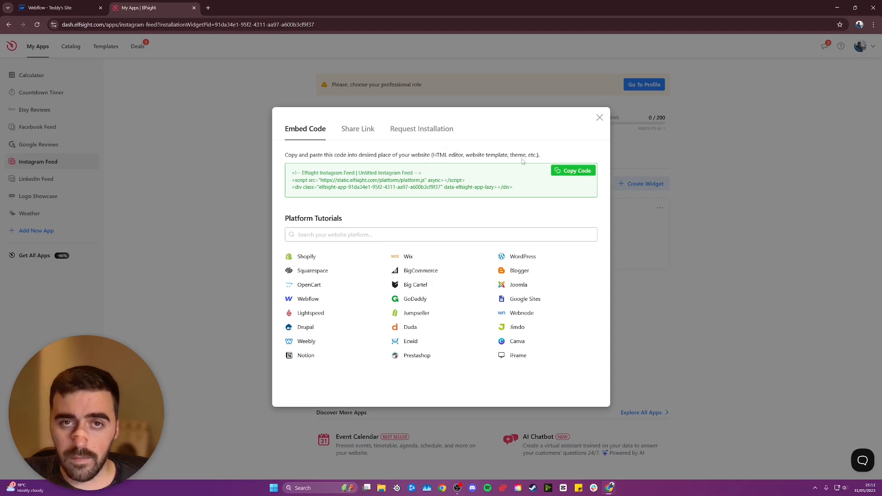
# Switch to Webflow and insert a Code Embed element containing the copied widget code in the empty section below the hero, saving it
pyautogui.click(64, 8)
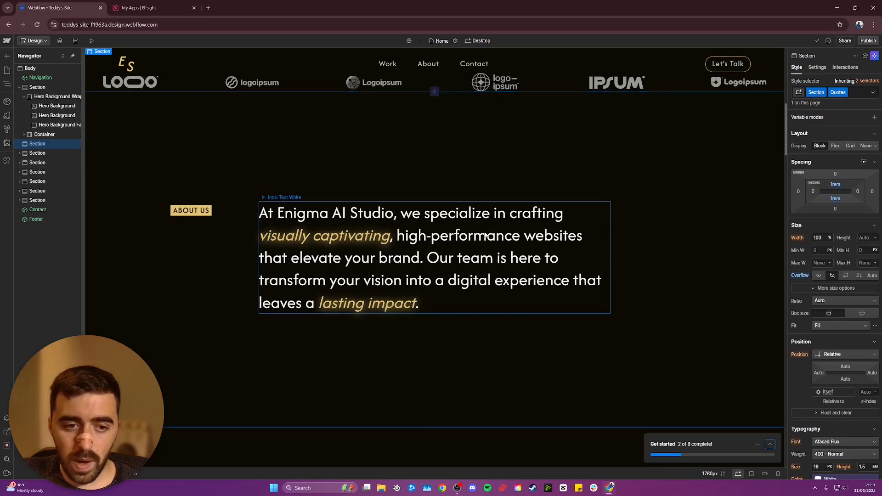
pyautogui.scroll(2, 476, 337)
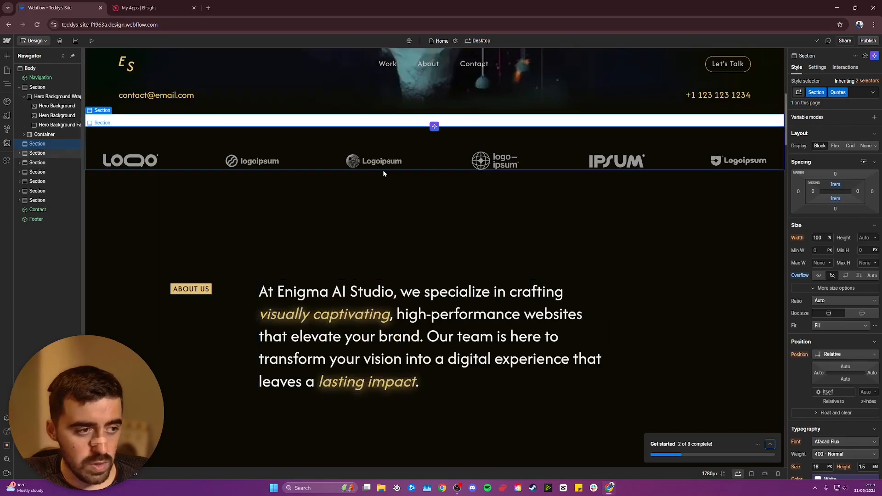
pyautogui.scroll(1, 384, 173)
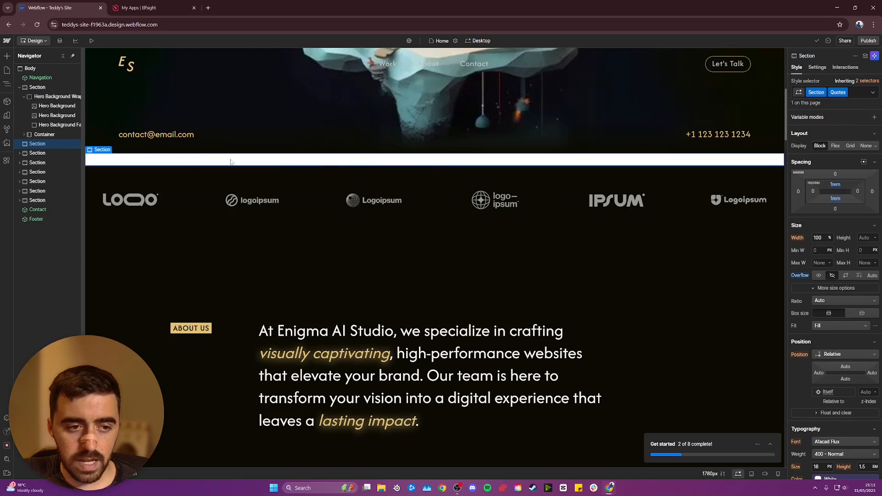
pyautogui.scroll(2, 220, 164)
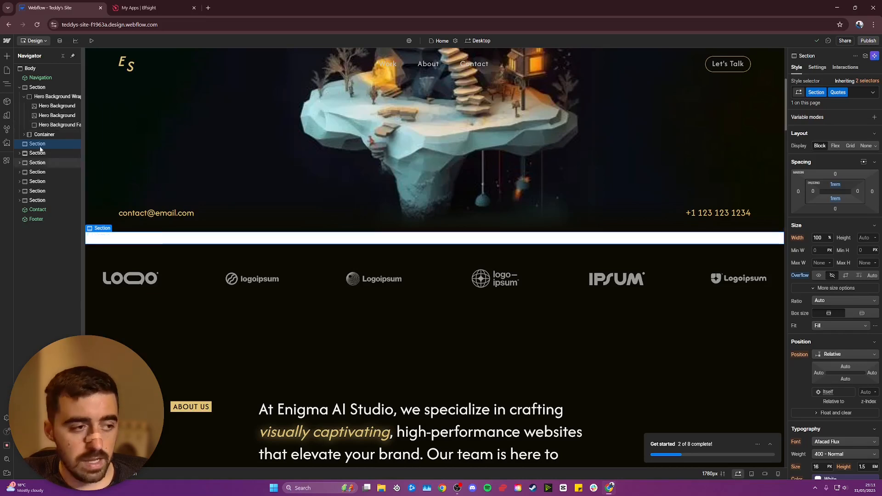
pyautogui.click(7, 57)
pyautogui.write('code')
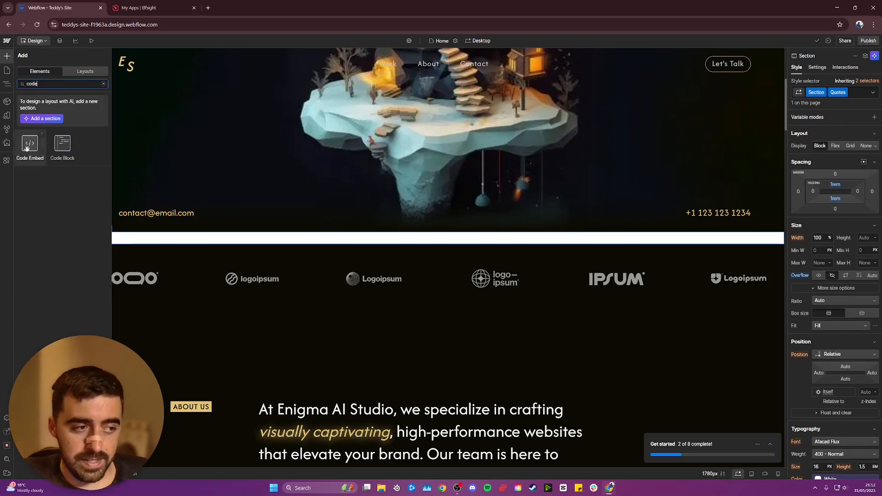
pyautogui.click(29, 153)
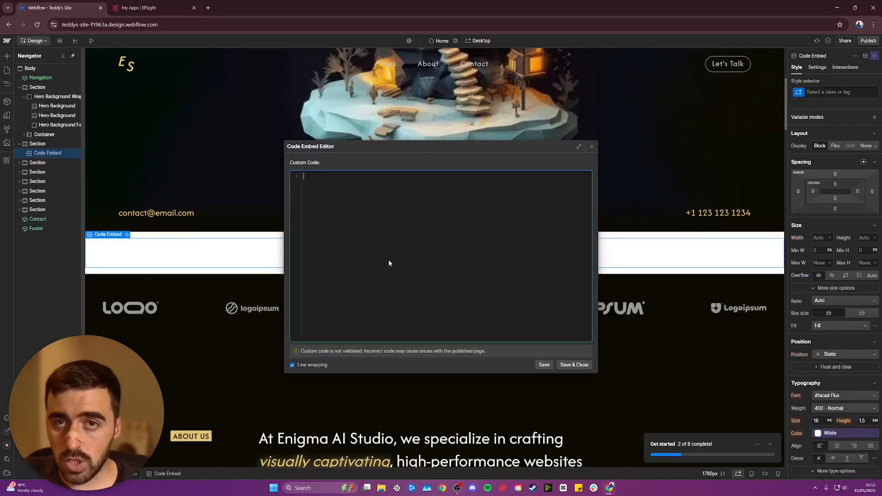
pyautogui.hotkey('ctrl', 'v')
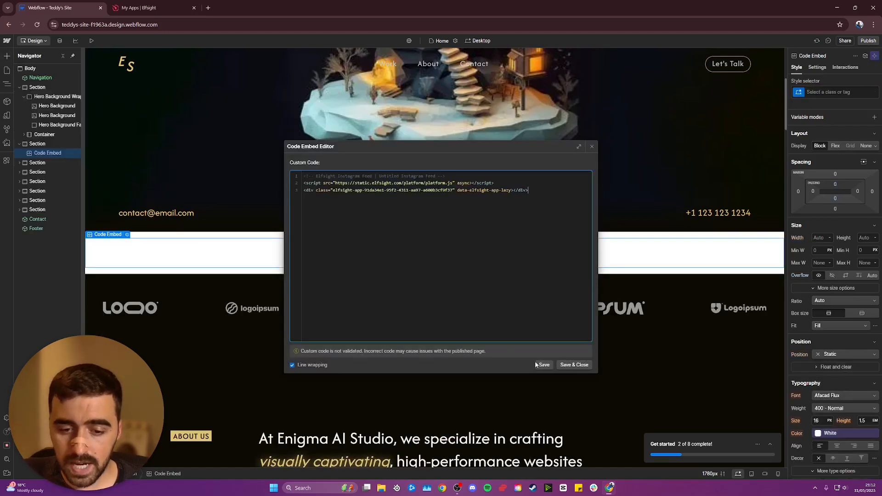
pyautogui.click(580, 367)
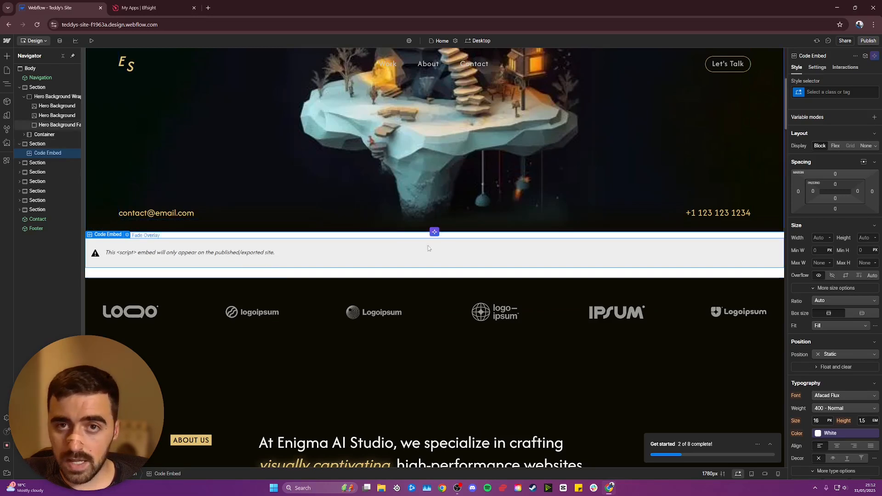
# Publish the site to its webflow.io staging domain and open the published page
pyautogui.click(865, 43)
pyautogui.click(836, 162)
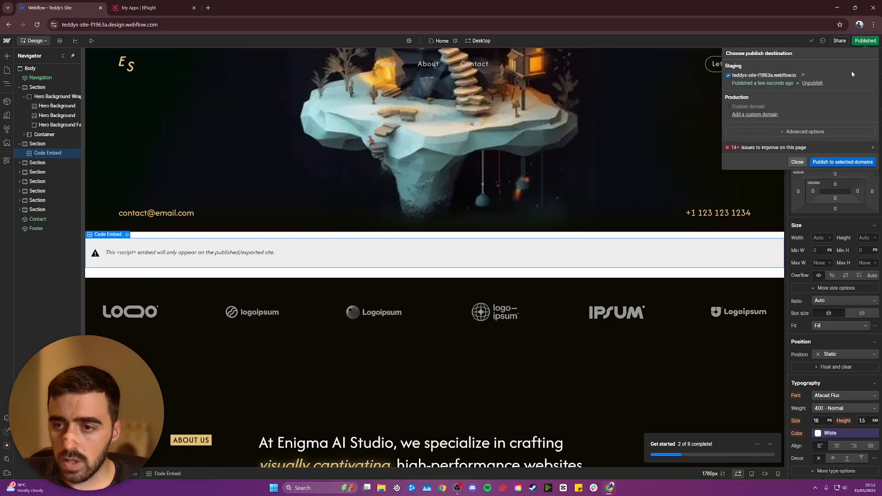
pyautogui.click(804, 75)
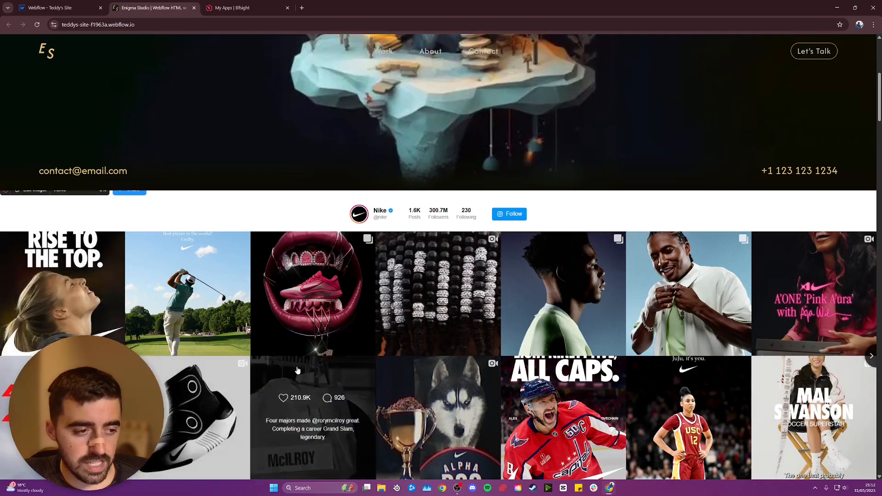
# Page through the embedded Instagram feed's posts on the published page and compare it with the embed in the Webflow Designer
pyautogui.click(872, 356)
pyautogui.click(872, 356)
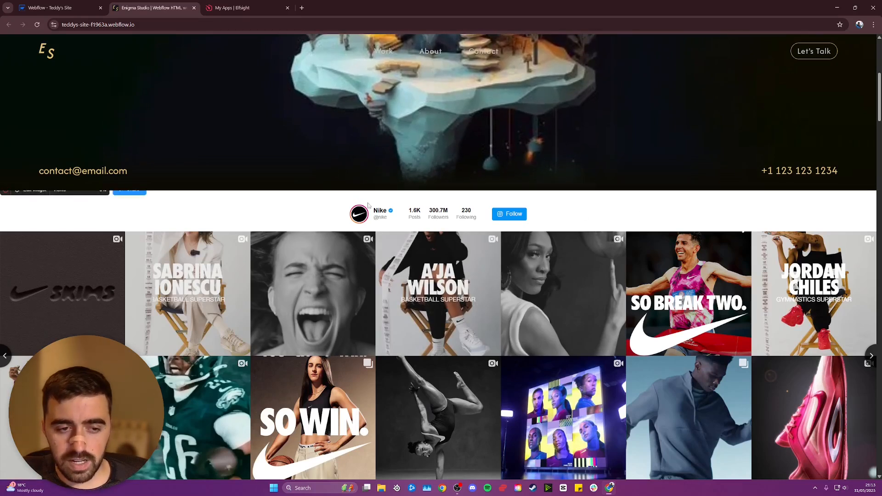
pyautogui.click(64, 8)
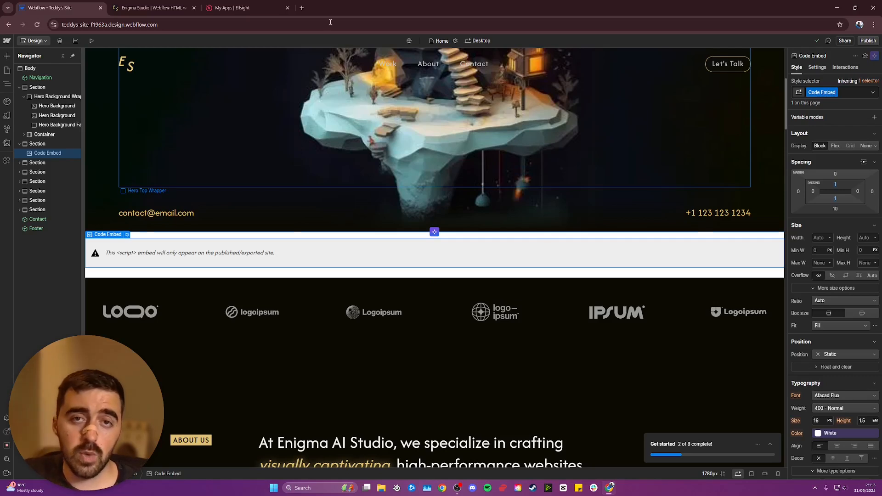
pyautogui.click(152, 7)
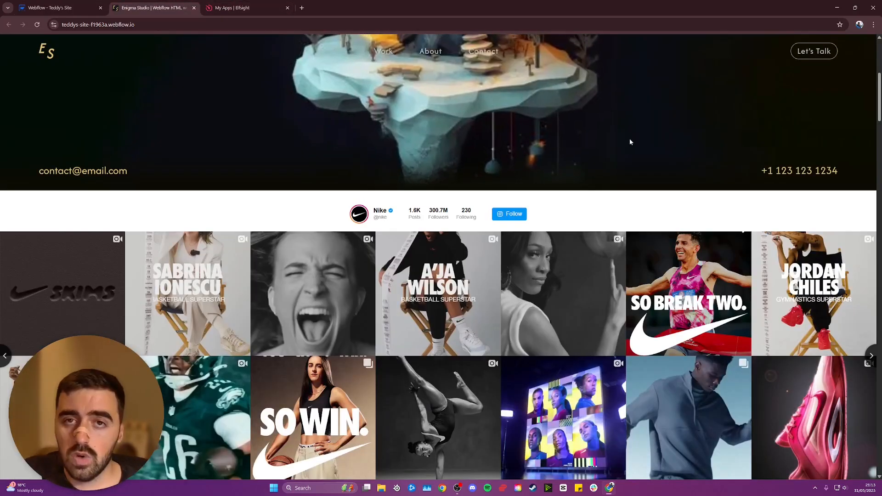